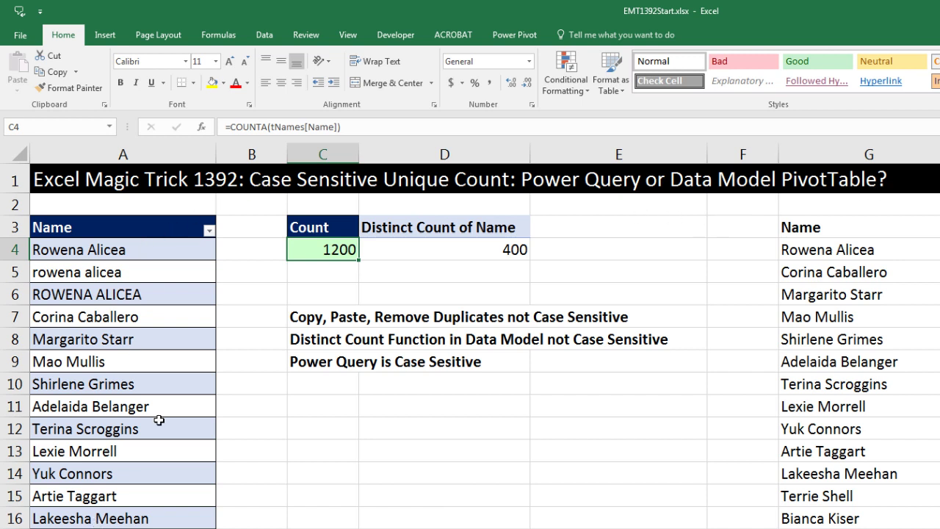
{"action": "double_click", "coordinate": [303, 252]}
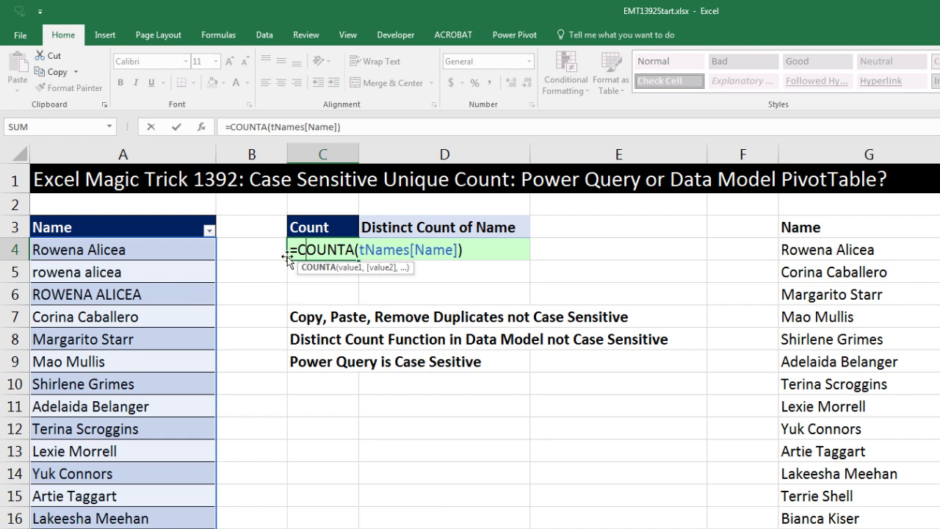
{"action": "key", "text": "Return"}
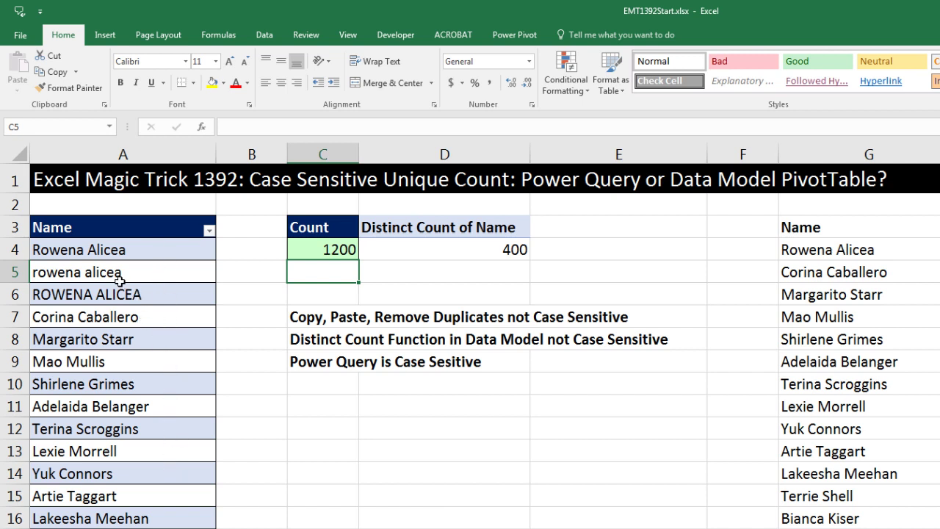
{"action": "left_click_drag", "start_coordinate": [116, 252], "coordinate": [115, 293]}
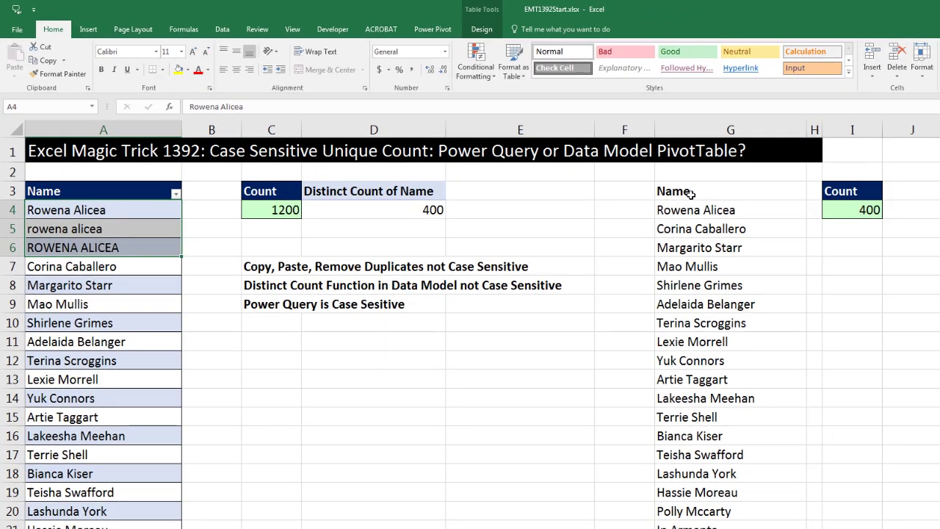
Step: Inspect the deduplicated list in column G and its I4 count formula showing 400
{"action": "left_click_drag", "start_coordinate": [701, 191], "coordinate": [701, 341]}
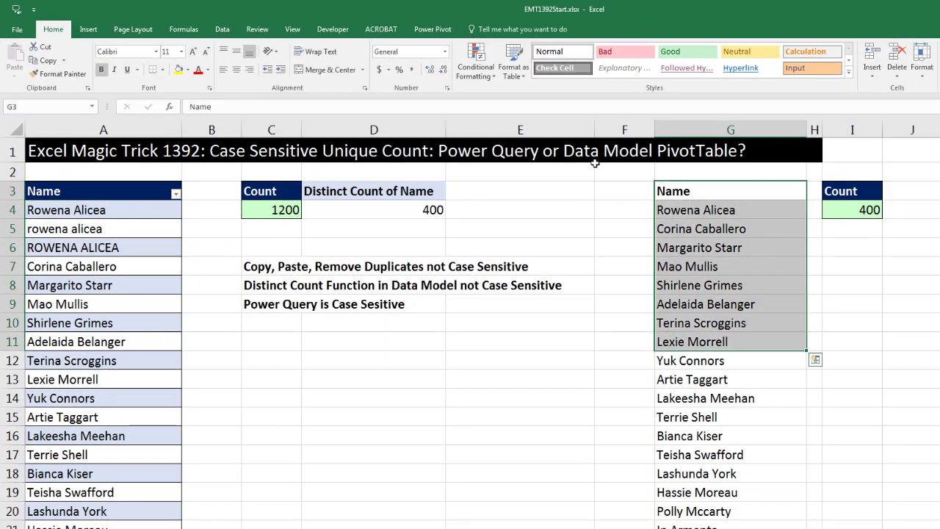
{"action": "left_click", "coordinate": [222, 29]}
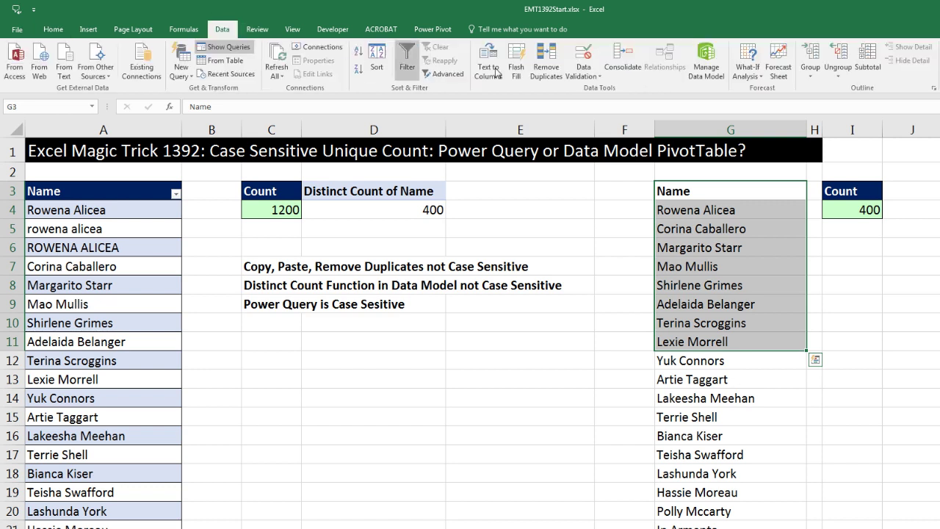
{"action": "left_click", "coordinate": [865, 210]}
{"action": "key", "text": "F2"}
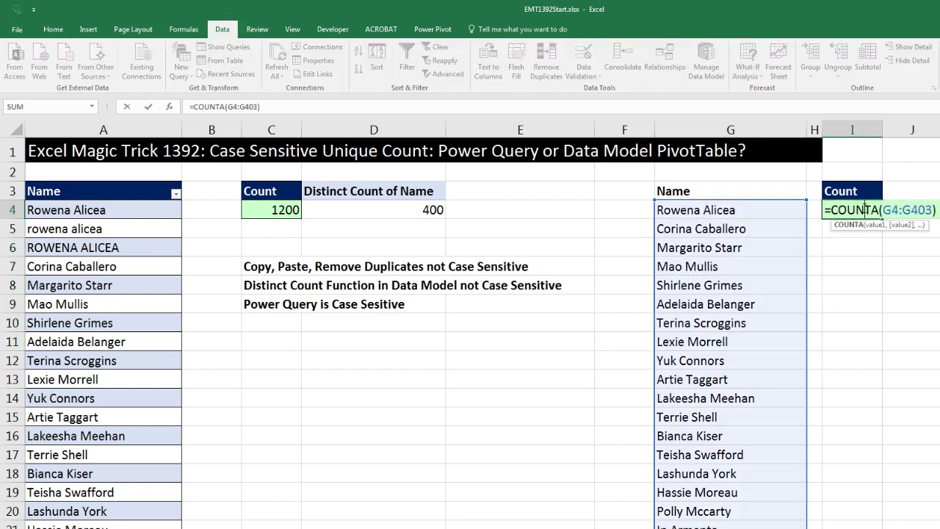
{"action": "key", "text": "ctrl+Return"}
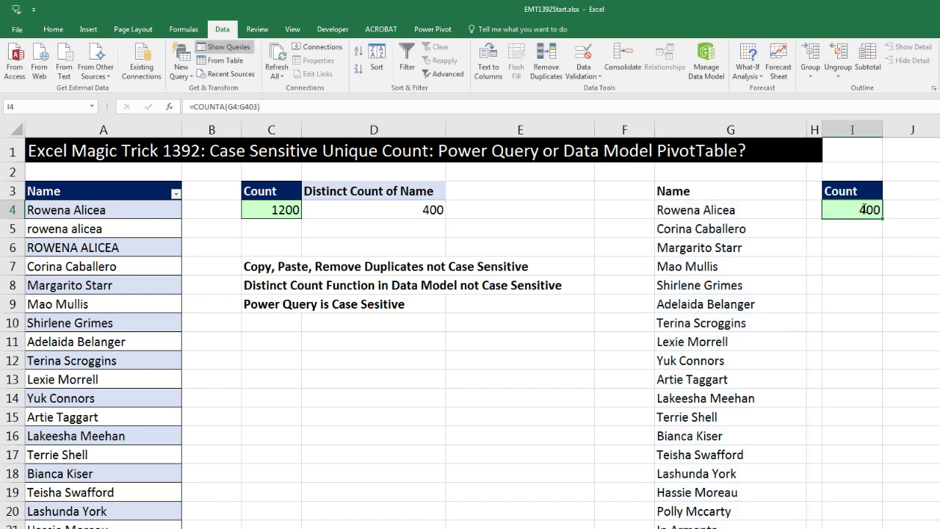
Step: Verify the PivotTable's D4 value is summarised by Distinct Count, giving 400
{"action": "left_click", "coordinate": [76, 230]}
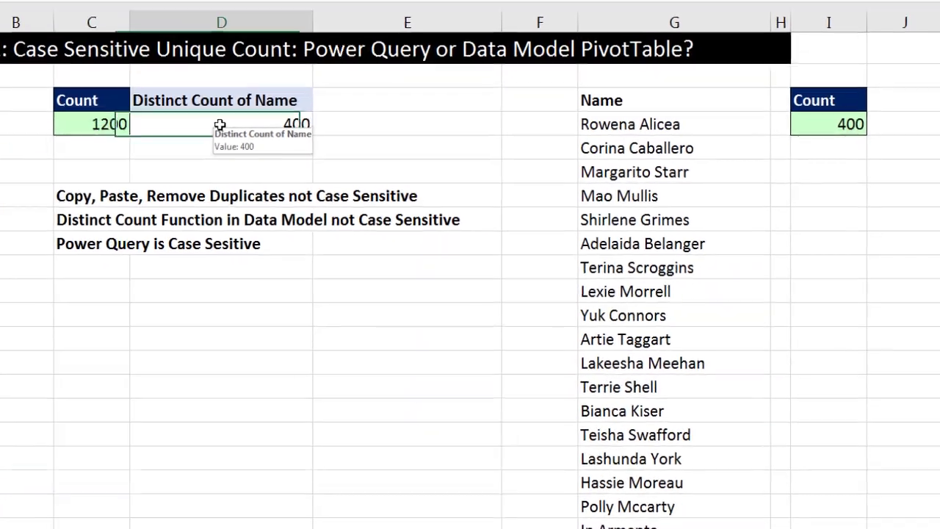
{"action": "left_click", "coordinate": [372, 210]}
{"action": "right_click", "coordinate": [209, 119]}
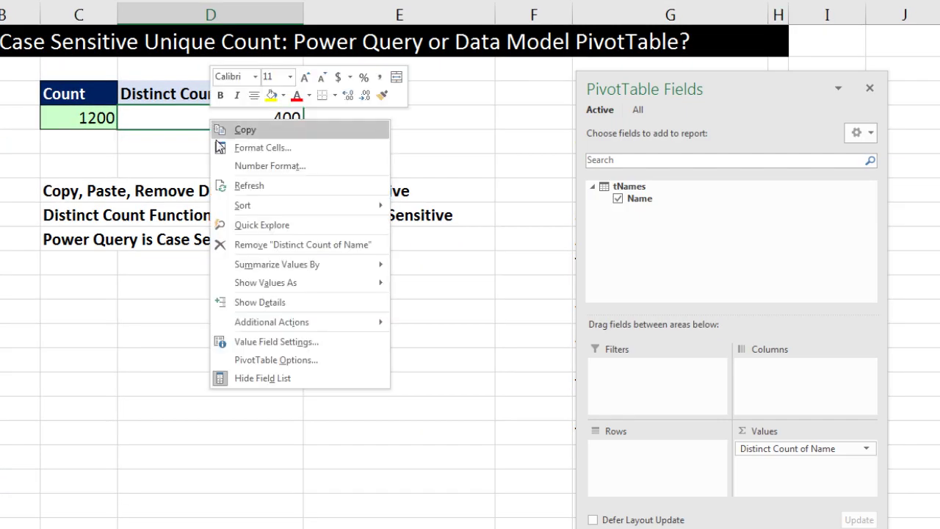
{"action": "mouse_move", "coordinate": [367, 265]}
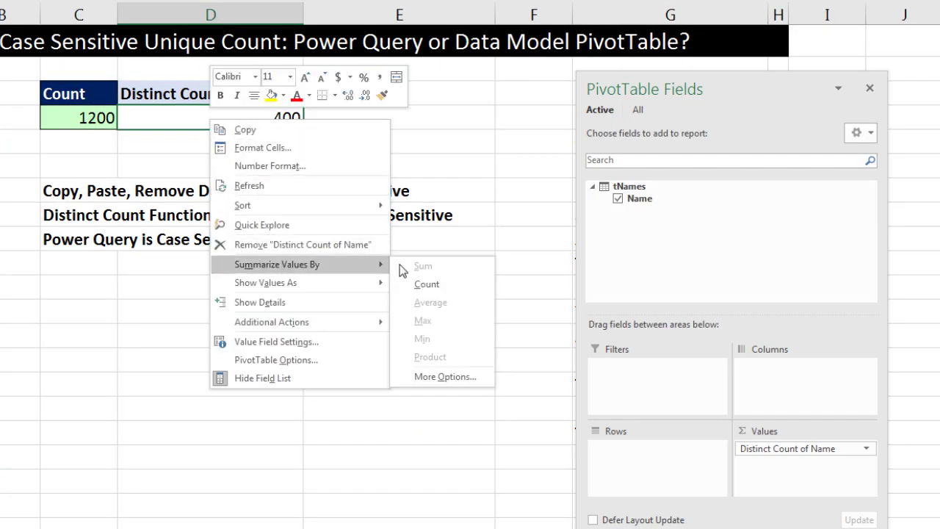
{"action": "left_click", "coordinate": [448, 375]}
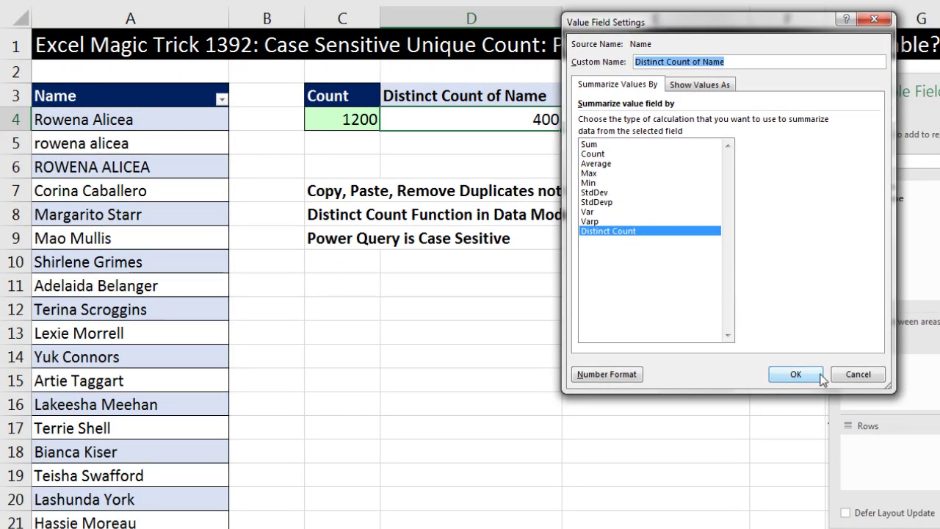
{"action": "left_click", "coordinate": [796, 374]}
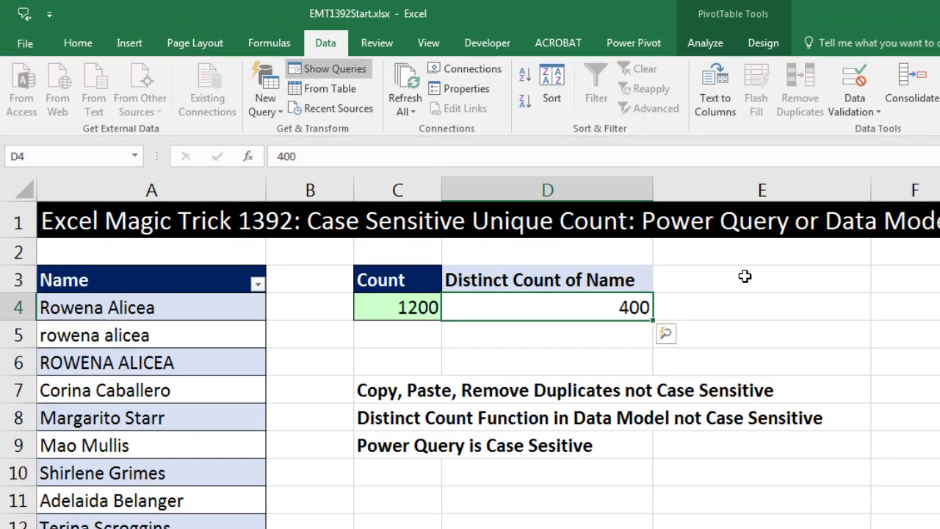
Step: Confirm the names table is called tNames and load it into Power Query via From Table
{"action": "left_click", "coordinate": [669, 141]}
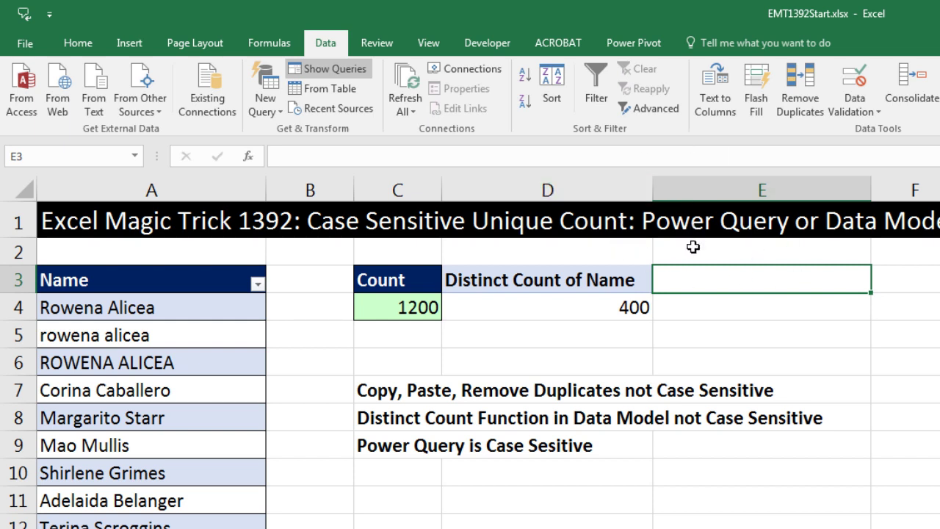
{"action": "left_click", "coordinate": [138, 309]}
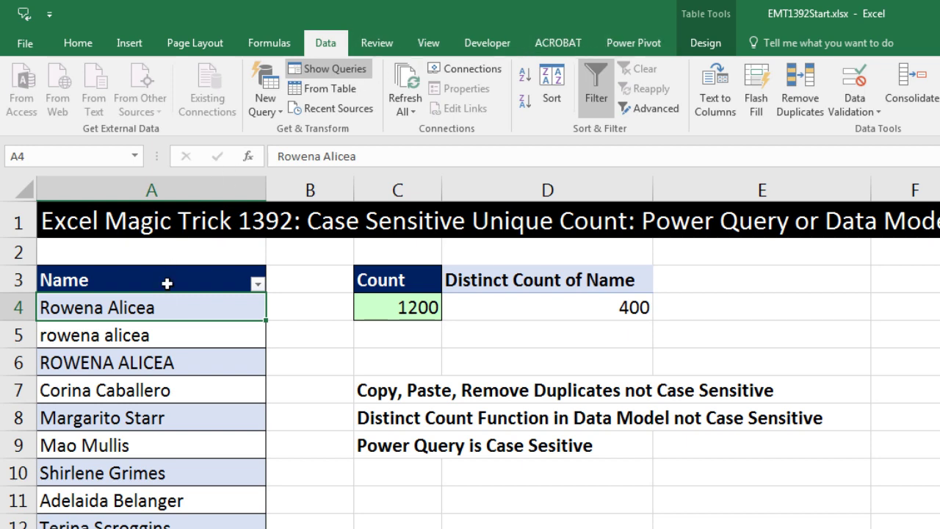
{"action": "left_click", "coordinate": [702, 48]}
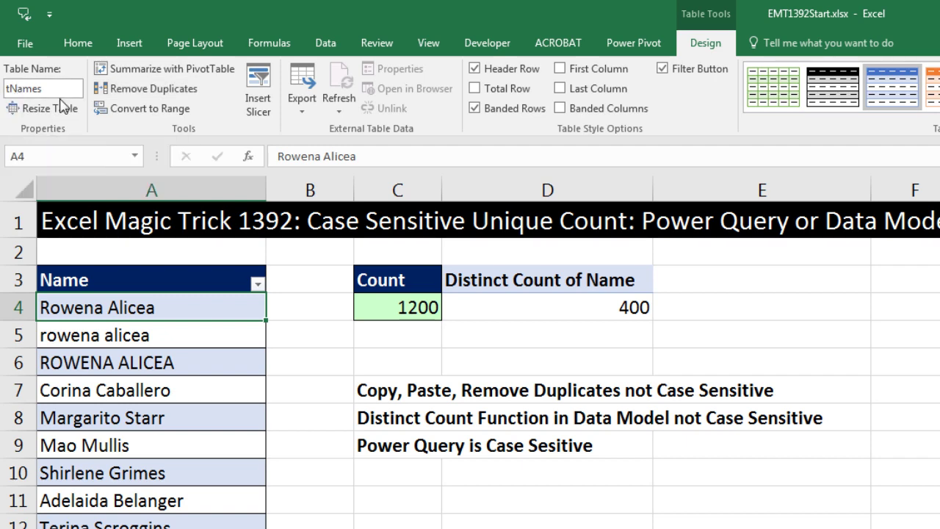
{"action": "left_click", "coordinate": [146, 277]}
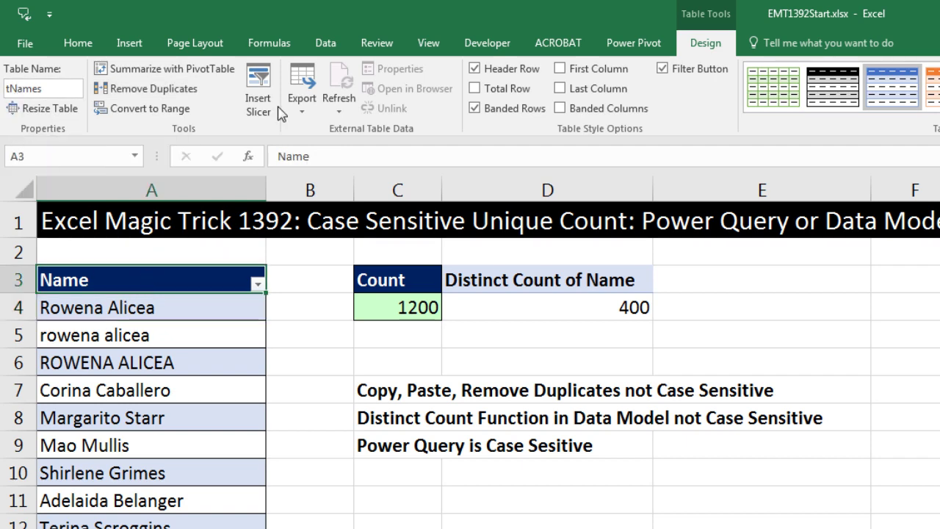
{"action": "left_click", "coordinate": [325, 41]}
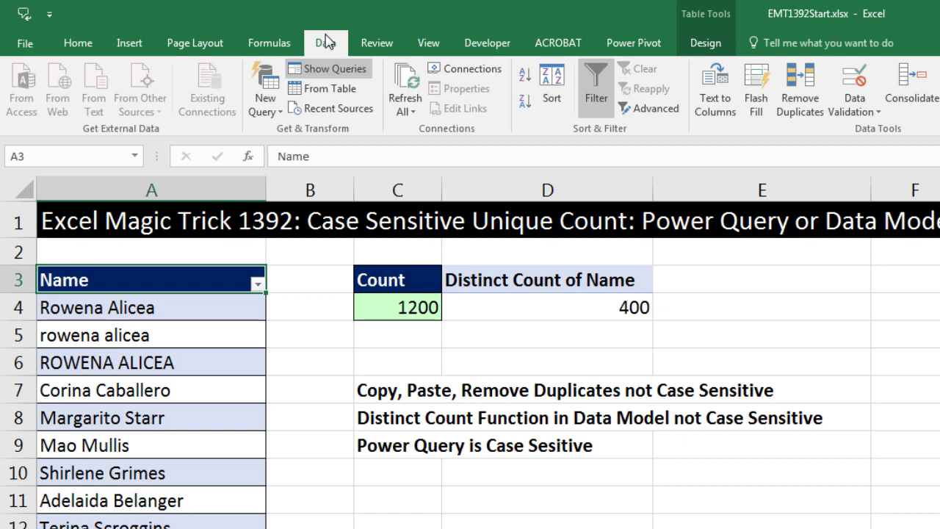
{"action": "left_click", "coordinate": [332, 89]}
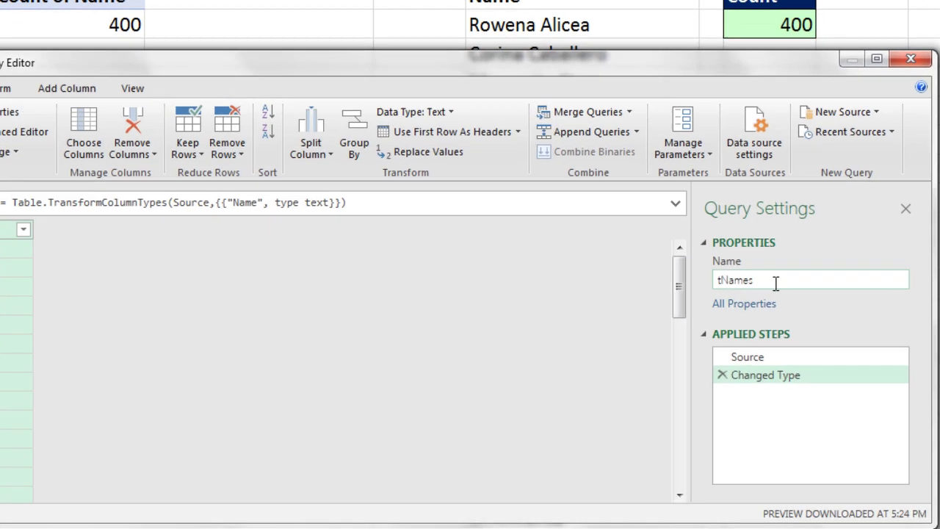
Step: Rename the query 'Distinct Count Names', delete the Changed Type step, and select the Name column
{"action": "double_click", "coordinate": [766, 316]}
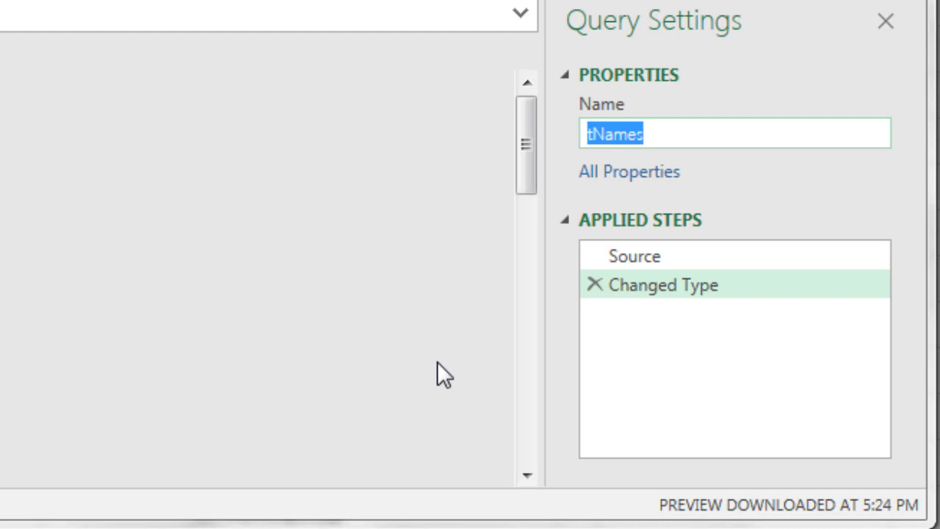
{"action": "type", "text": "Distinct Count Names"}
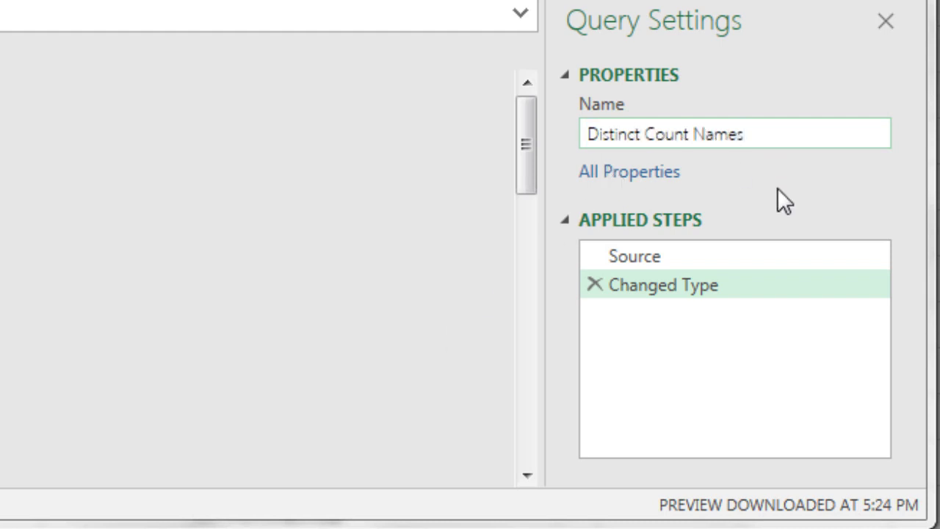
{"action": "key", "text": "Return"}
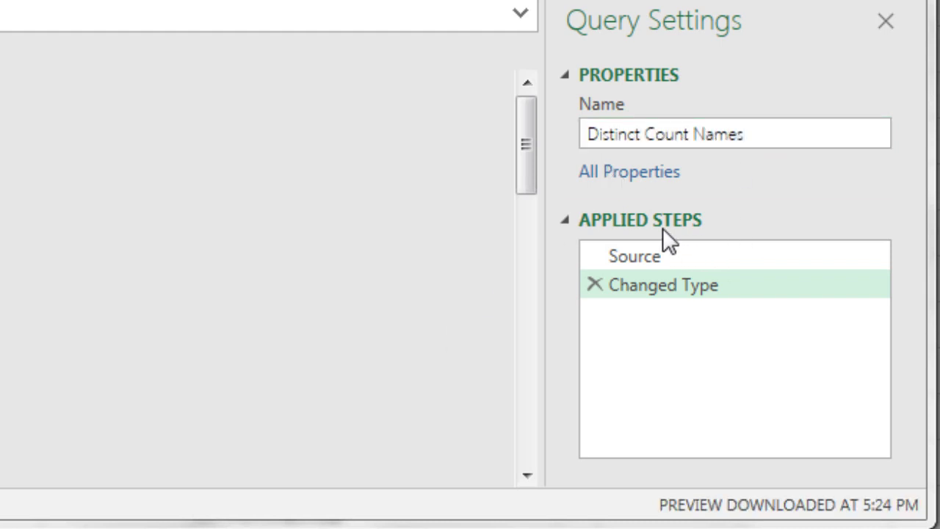
{"action": "left_click", "coordinate": [594, 282]}
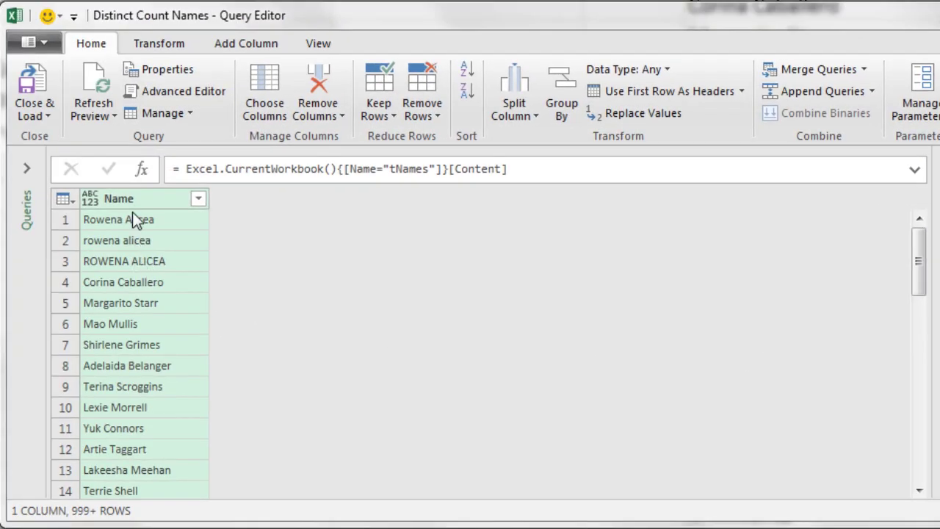
{"action": "left_click", "coordinate": [128, 204]}
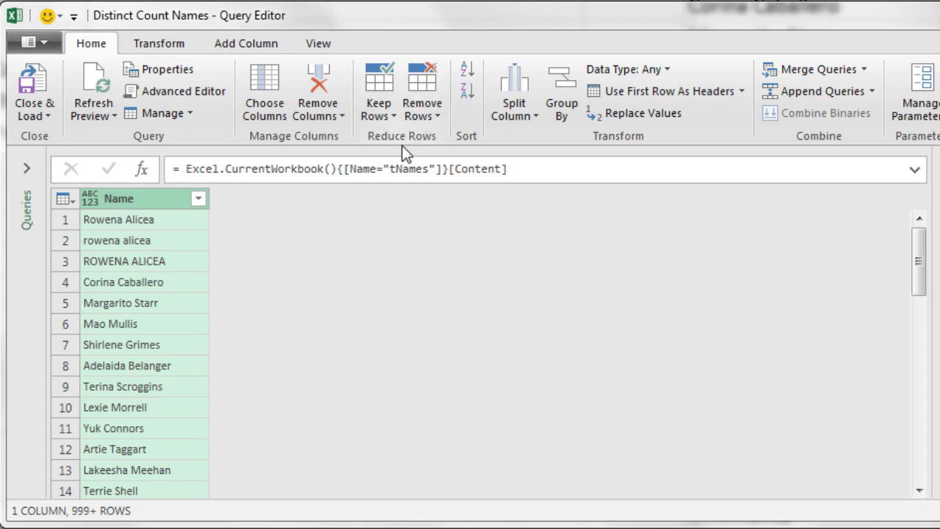
{"action": "left_click", "coordinate": [429, 113]}
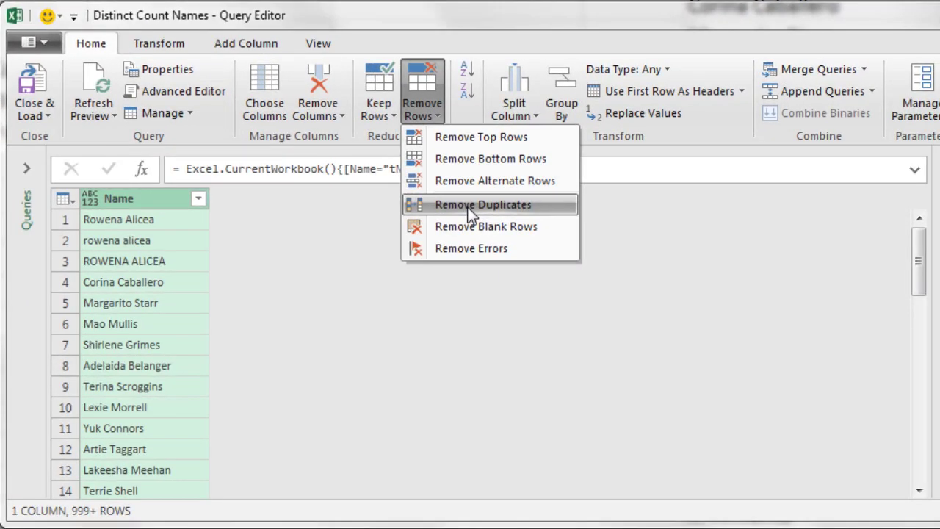
{"action": "left_click", "coordinate": [470, 209]}
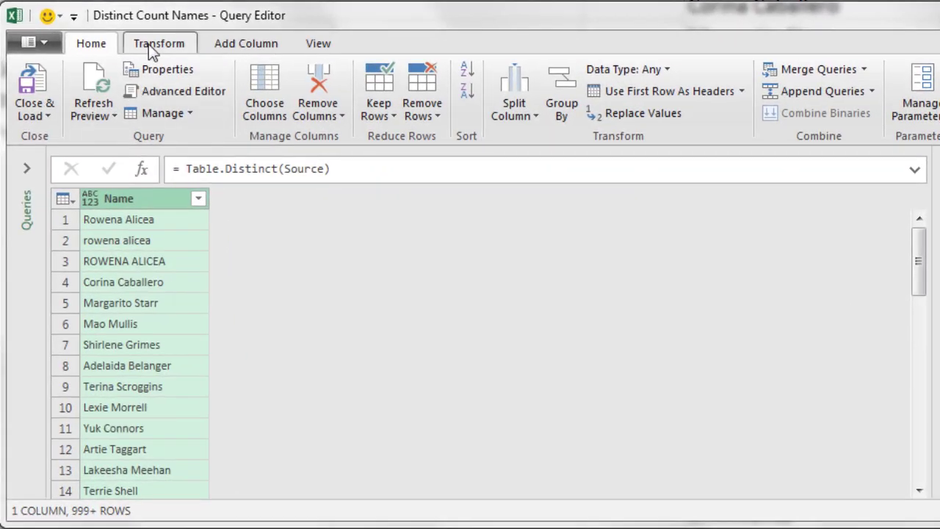
Step: Apply Transform > Statistics > Count Distinct Values to the Name column, returning 1200
{"action": "left_click", "coordinate": [150, 44]}
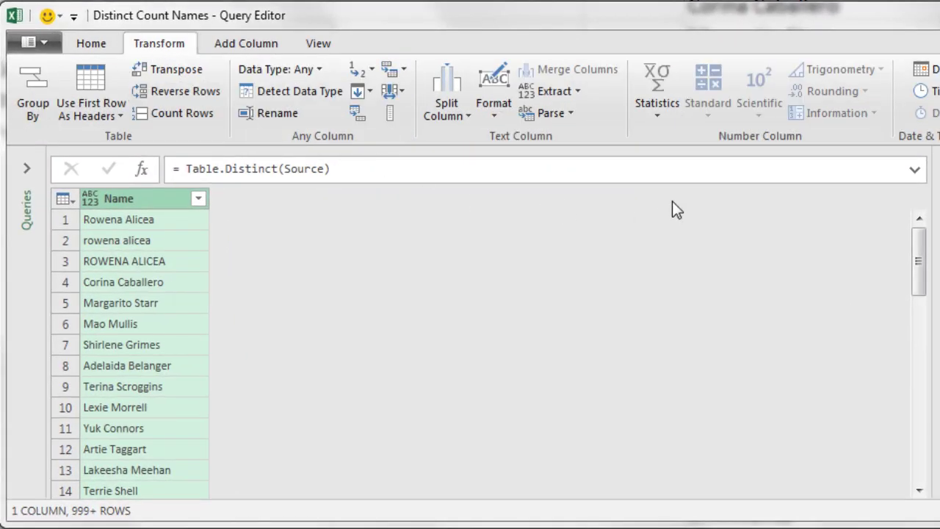
{"action": "left_click", "coordinate": [658, 117]}
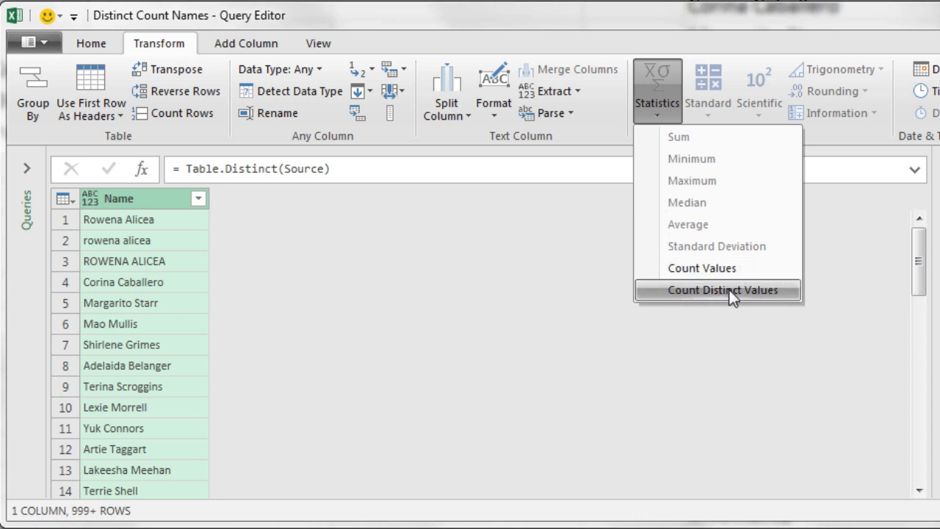
{"action": "left_click", "coordinate": [690, 293]}
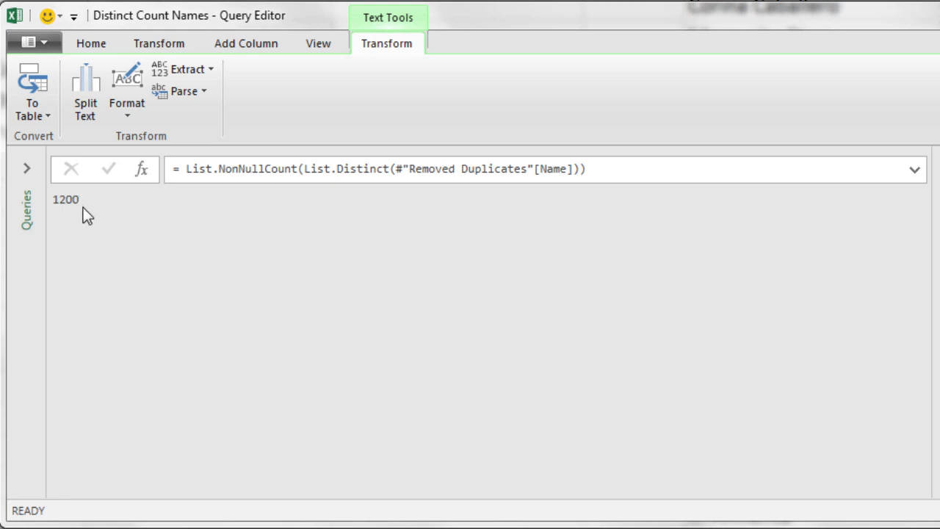
{"action": "left_click", "coordinate": [97, 45]}
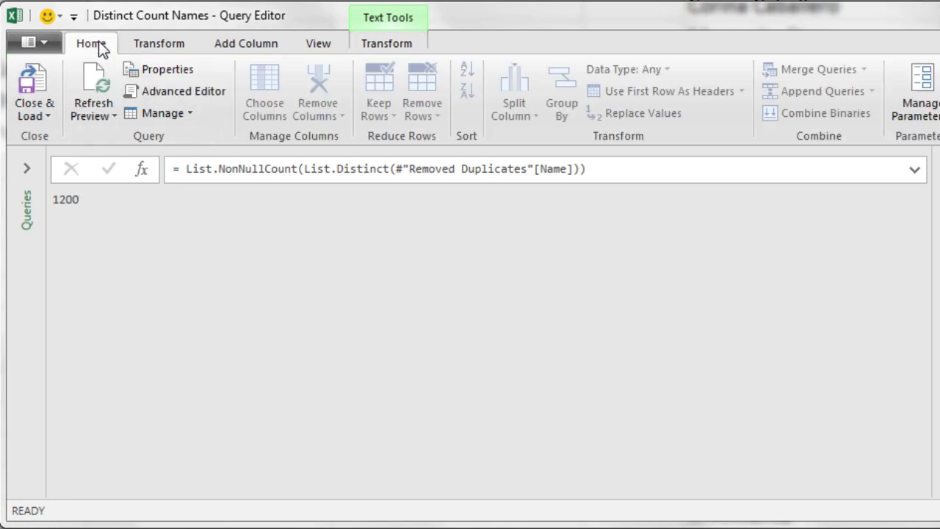
Step: Close & Load To a table in the existing worksheet at cell E3
{"action": "left_click", "coordinate": [48, 117]}
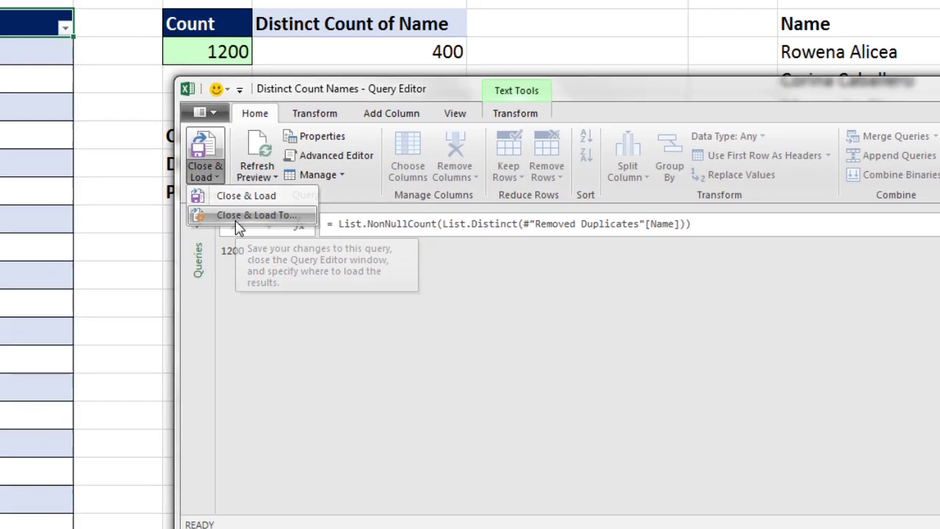
{"action": "left_click", "coordinate": [69, 163]}
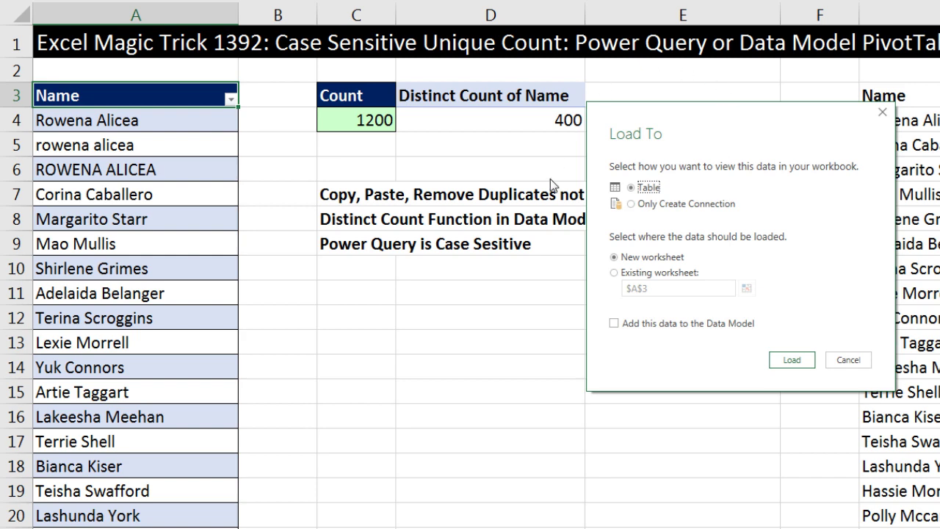
{"action": "left_click", "coordinate": [615, 273]}
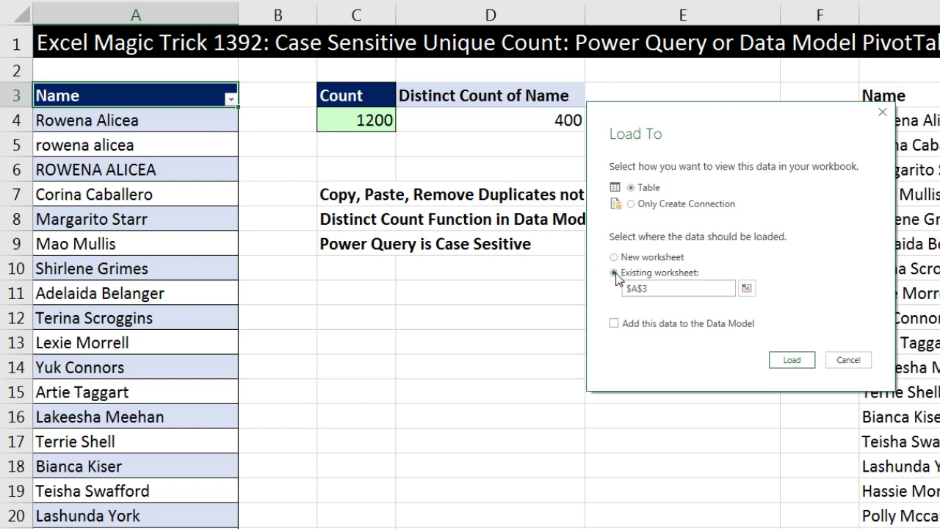
{"action": "left_click", "coordinate": [747, 289]}
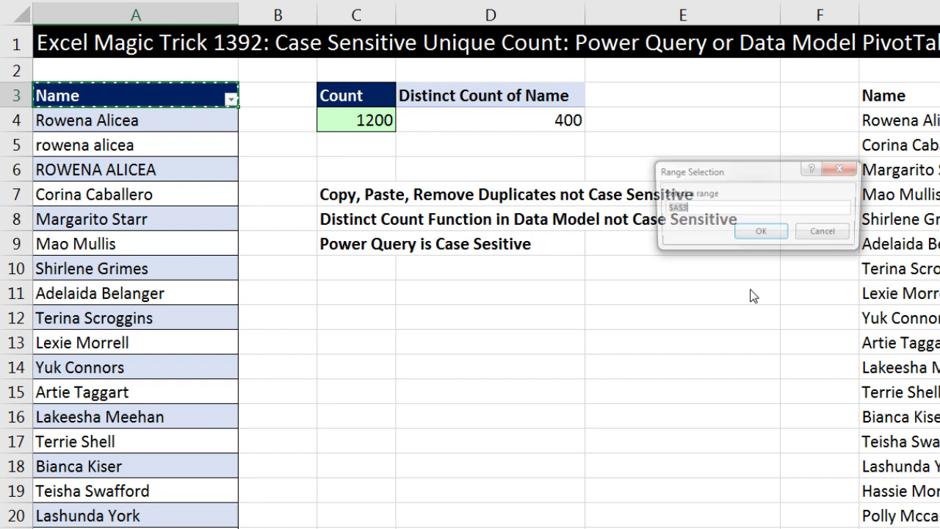
{"action": "left_click", "coordinate": [650, 99]}
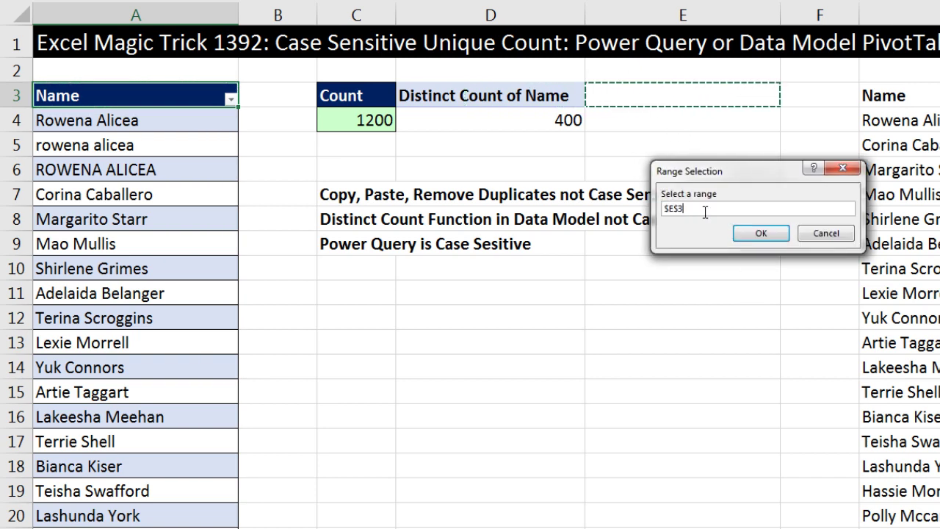
{"action": "left_click", "coordinate": [761, 233]}
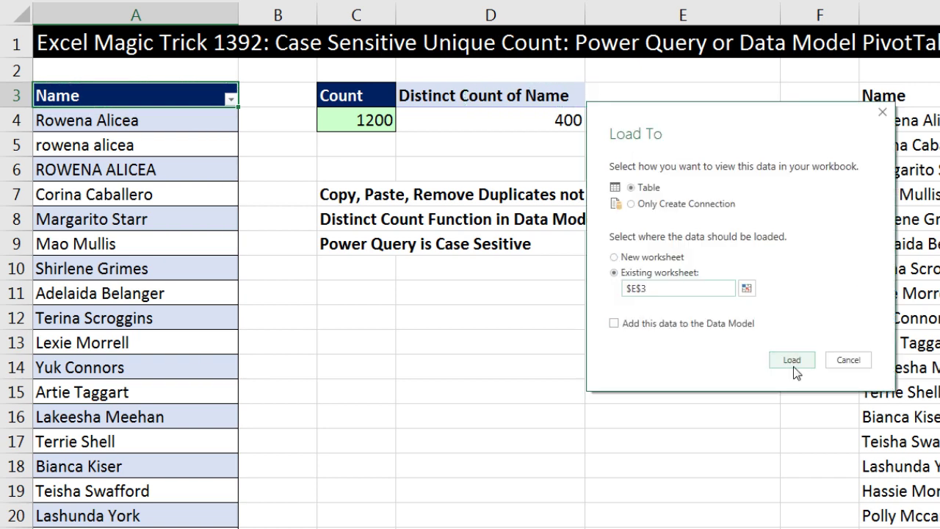
{"action": "left_click", "coordinate": [791, 361]}
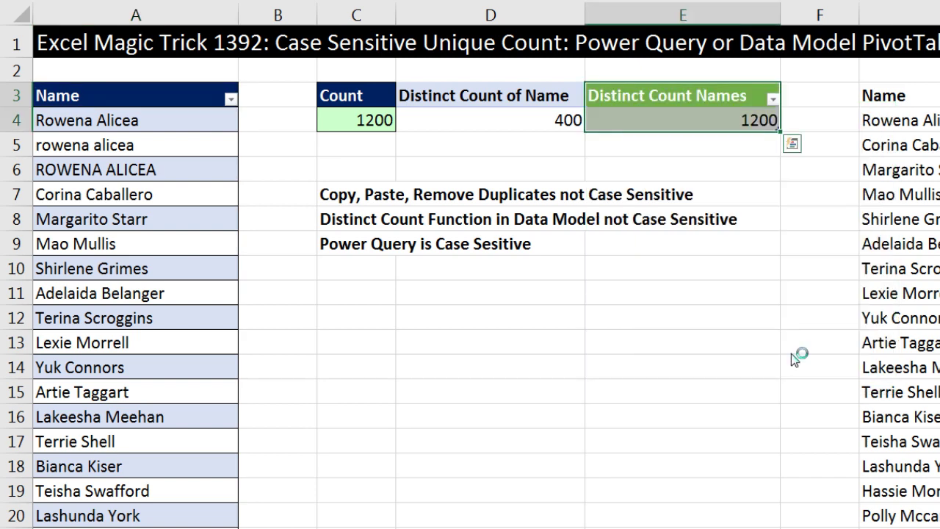